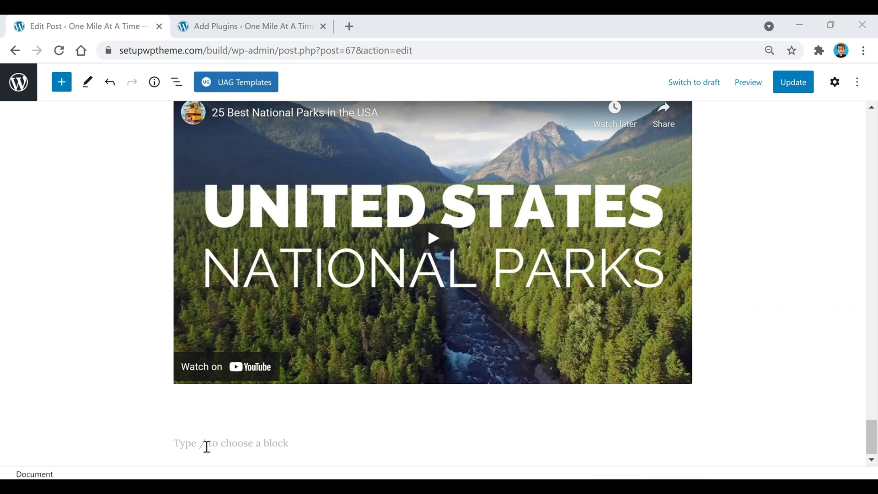
- Add an empty block below the video, confirm the Ultimate Addons plugin, and open the block inserter
click(332, 441)
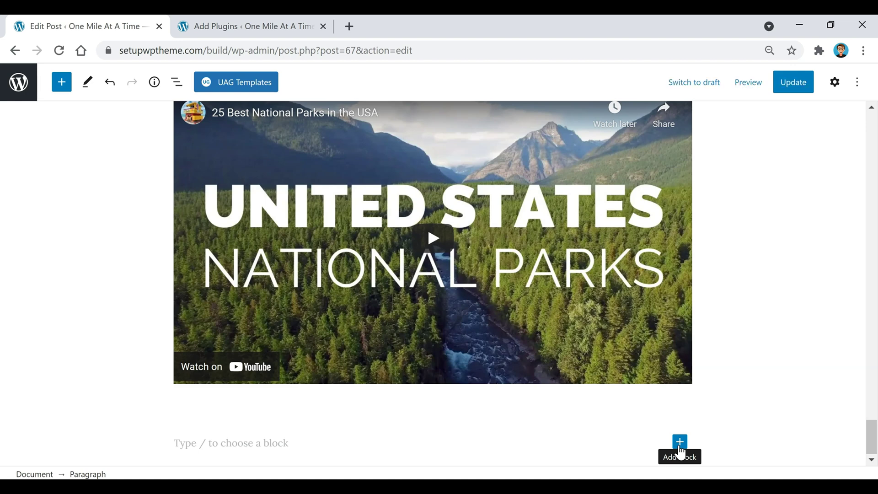
click(274, 32)
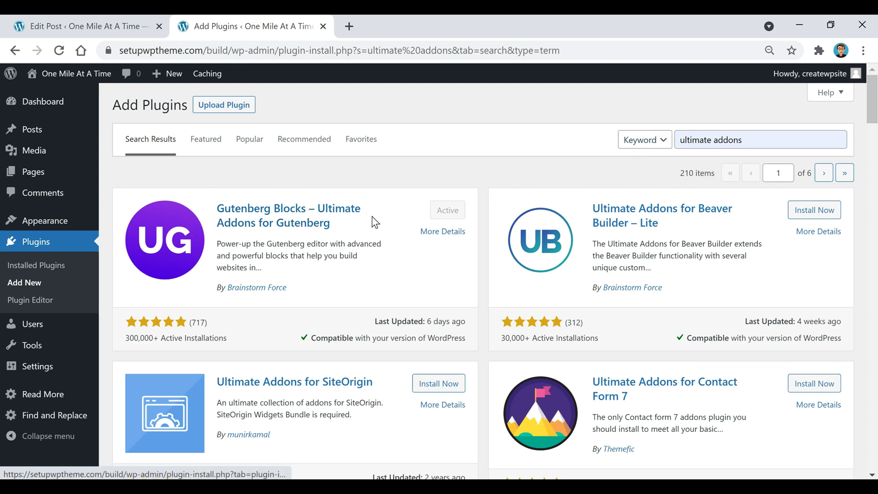
click(102, 28)
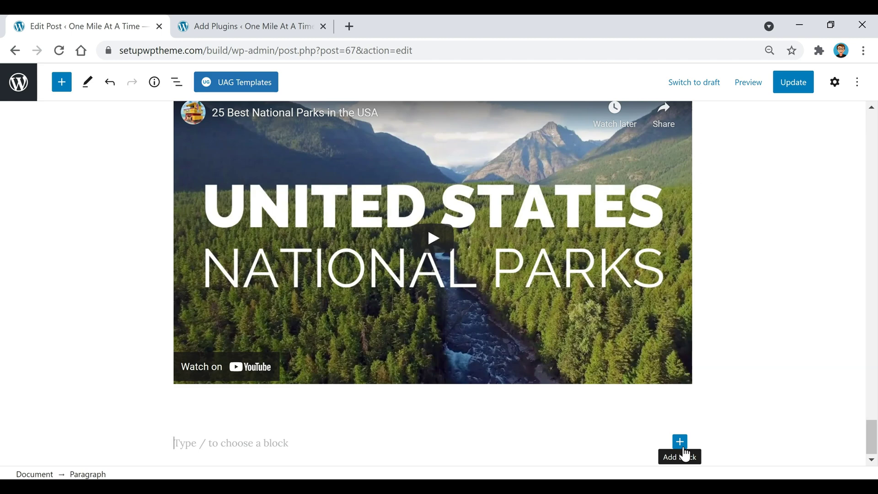
click(679, 446)
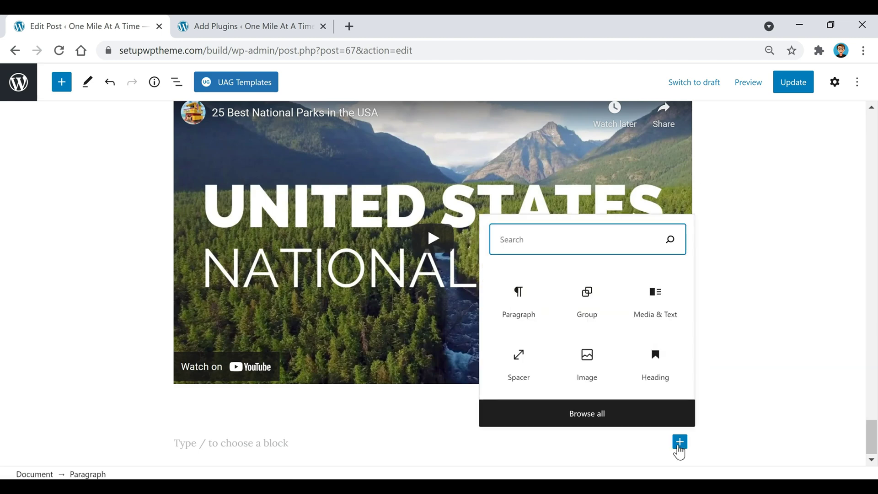
- Insert a Media & Text block from the full block library and start in its text side
click(584, 420)
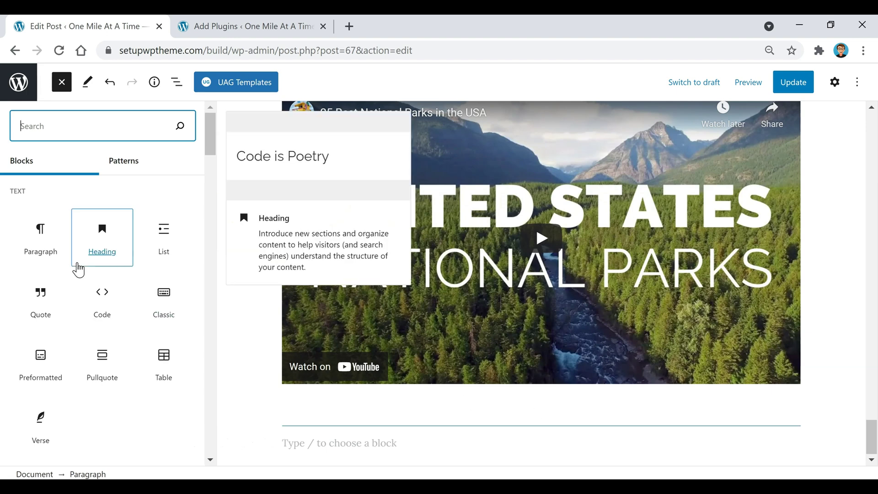
scroll(78, 269, down, 2)
scroll(77, 268, down, 1)
scroll(76, 269, down, 1)
scroll(78, 269, down, 1)
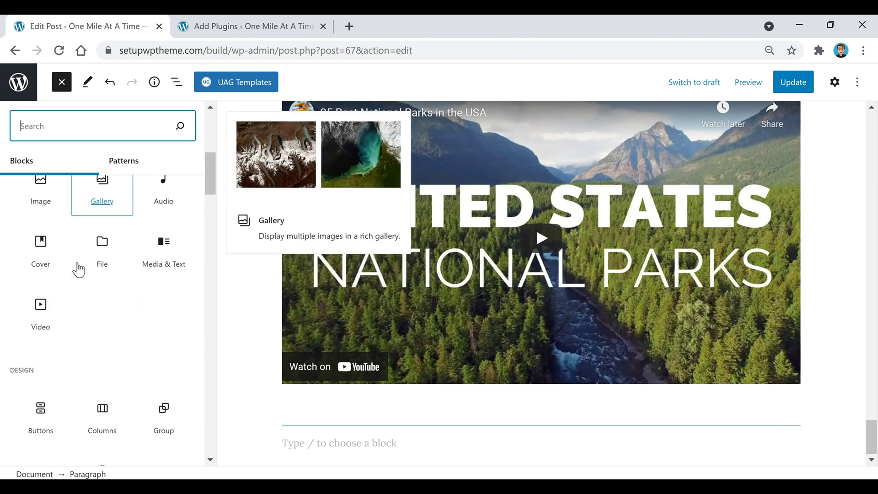
scroll(78, 274, up, 1)
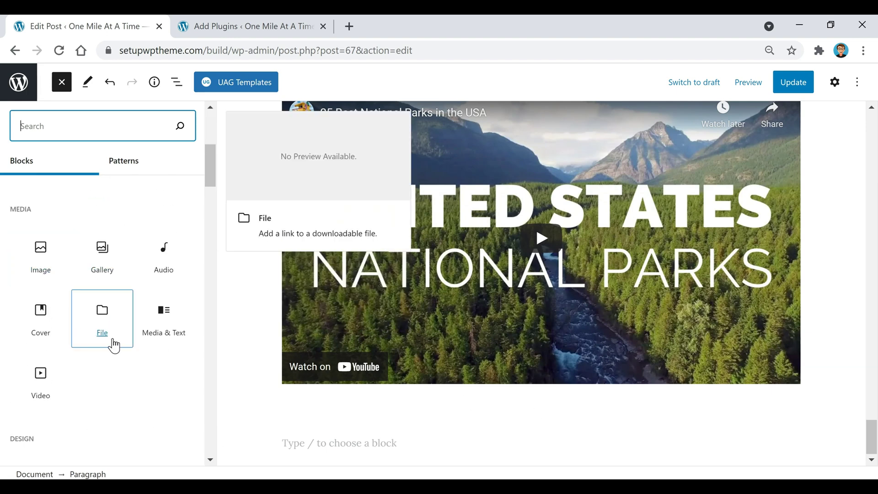
click(167, 321)
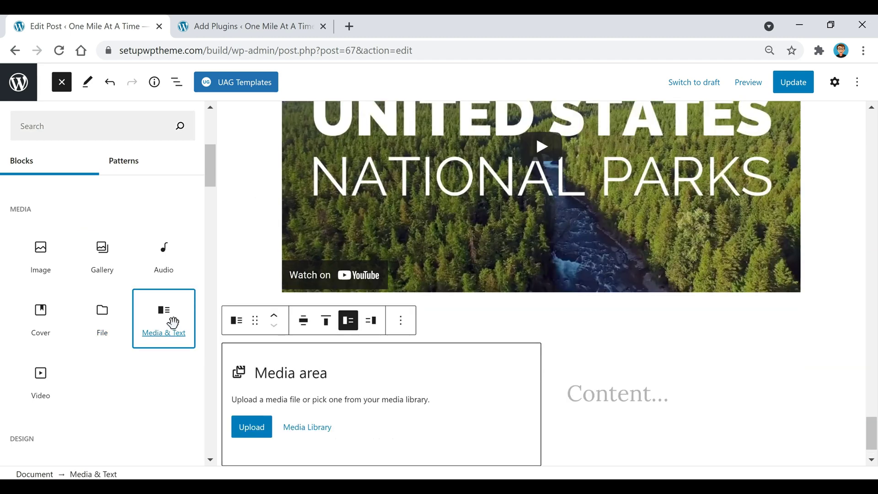
click(614, 396)
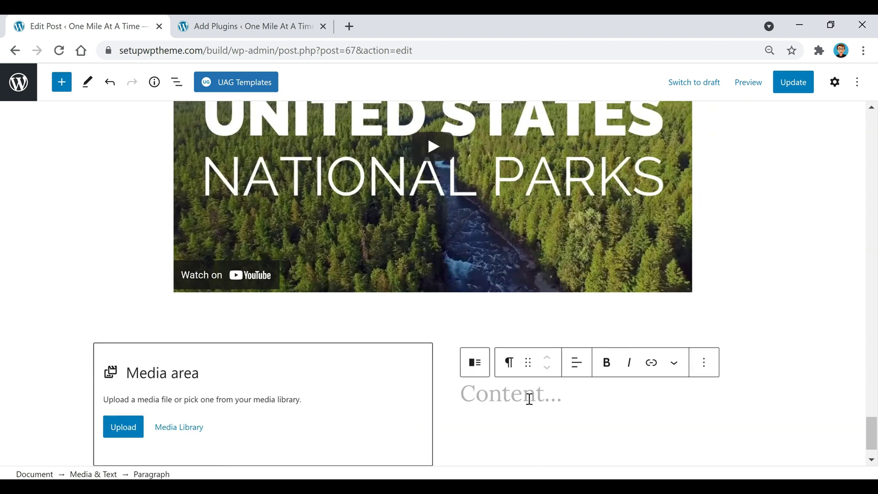
- Paste the Yellowstone paragraph and turn it into a level-4 heading
key(ctrl+v)
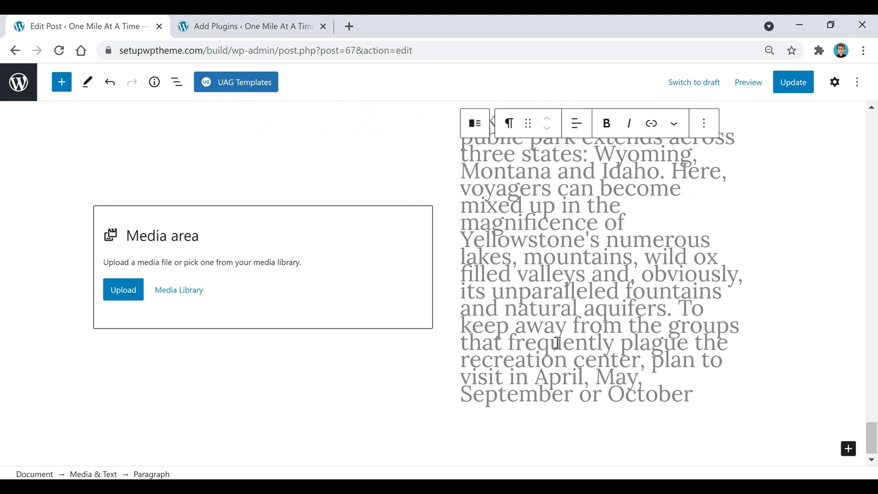
key(ctrl+a)
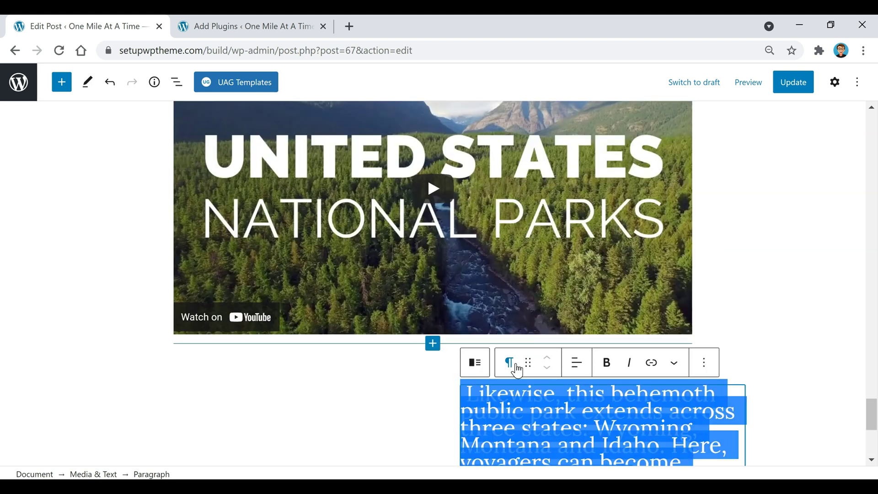
click(509, 364)
click(542, 189)
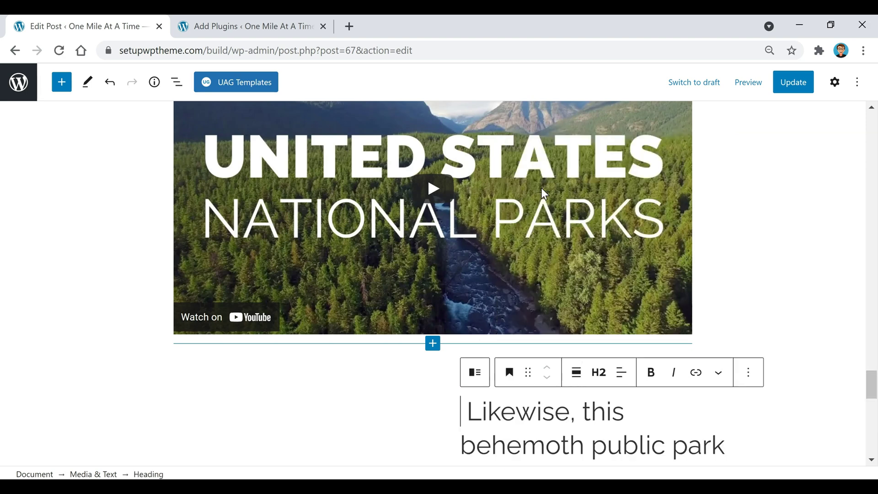
click(598, 371)
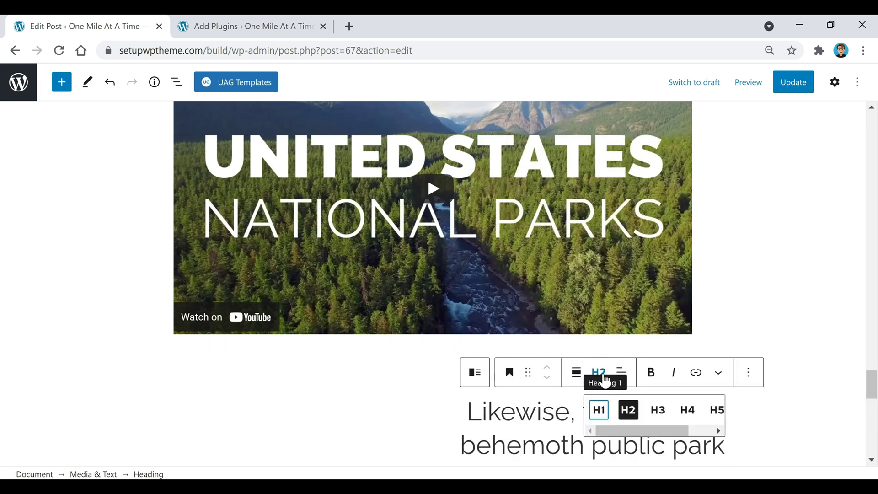
click(686, 410)
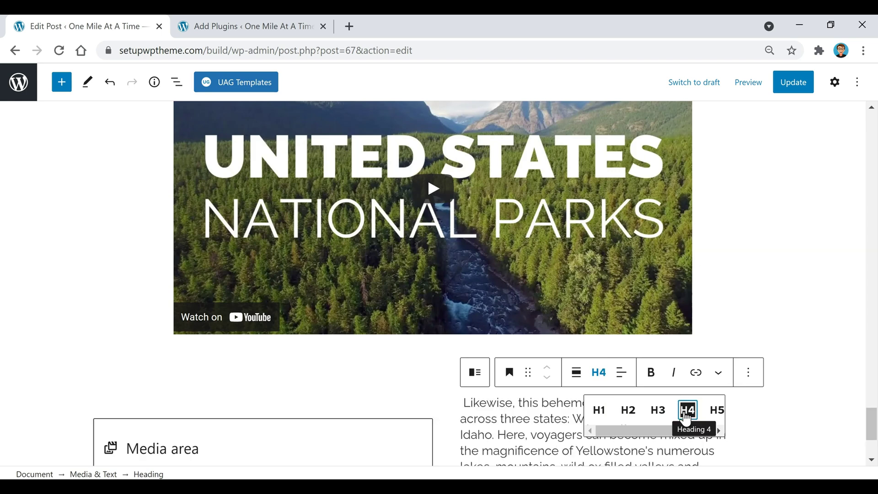
scroll(567, 275, down, 2)
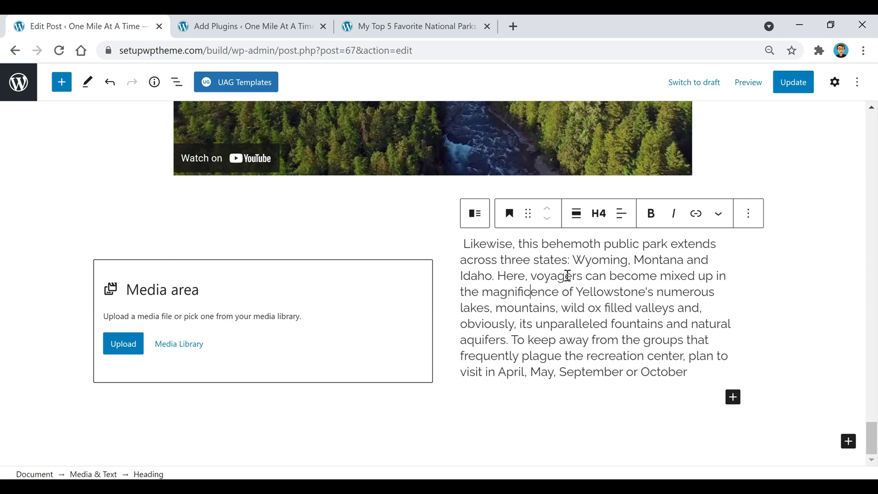
scroll(566, 275, up, 1)
- Try converting the Yellowstone heading back into a paragraph
key(ctrl+a)
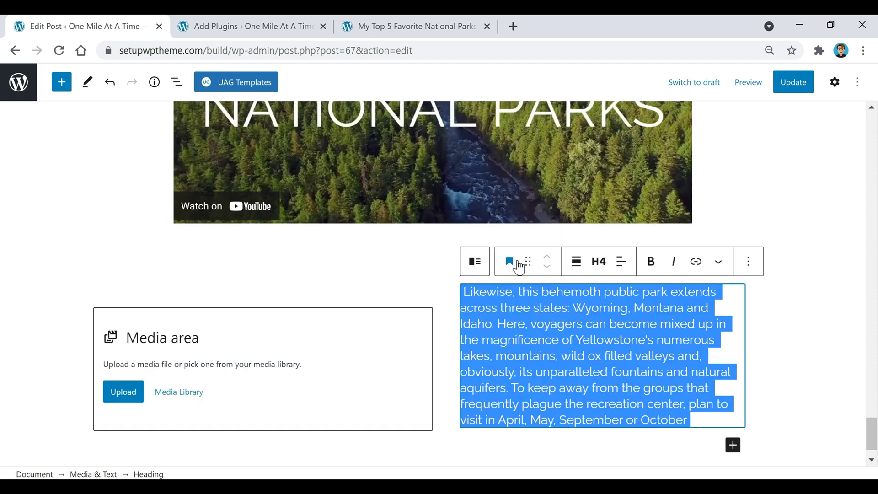
click(509, 261)
mouse_move(583, 322)
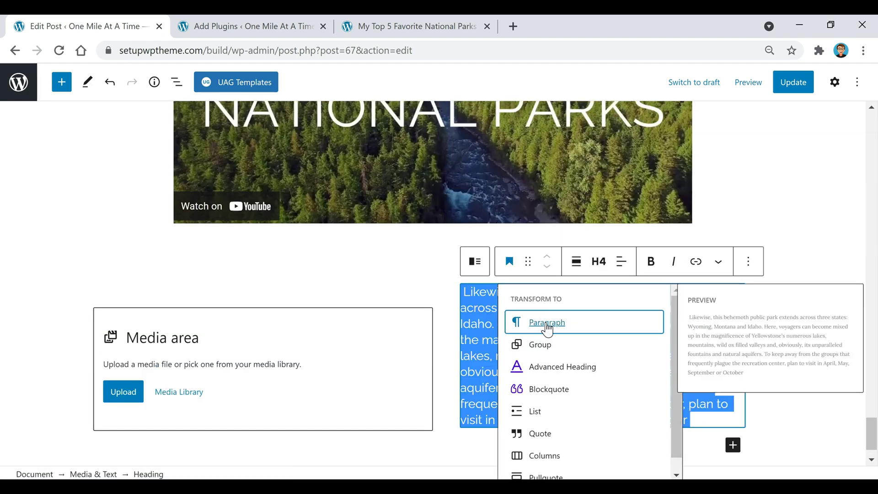
click(546, 324)
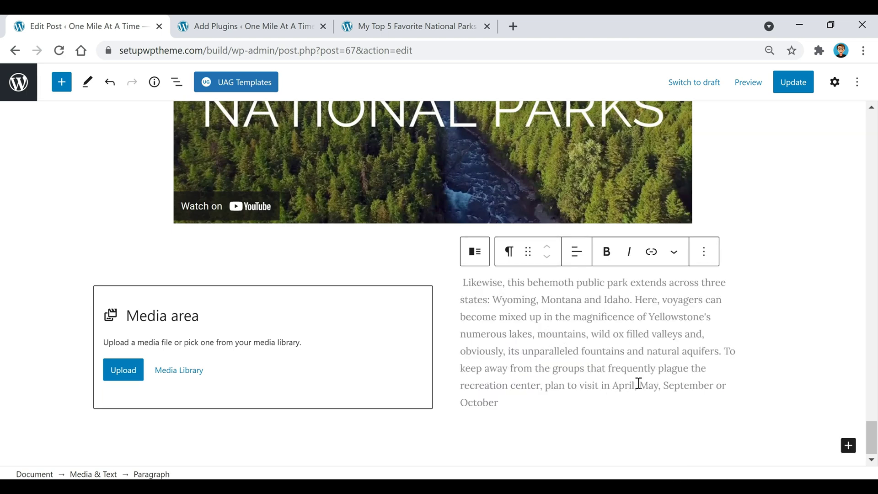
scroll(411, 156, up, 4)
scroll(425, 196, down, 4)
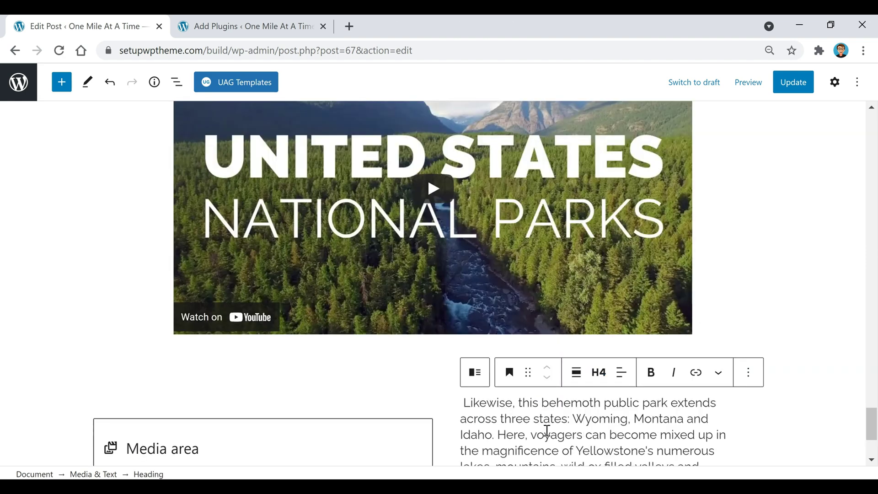
scroll(546, 430, down, 3)
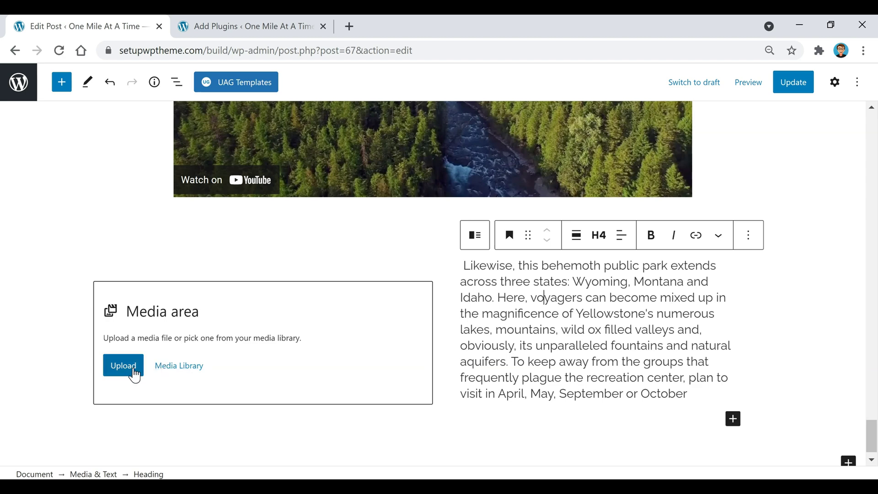
- Add the terrace couple photo from the Media Library and place it right of the text
click(195, 370)
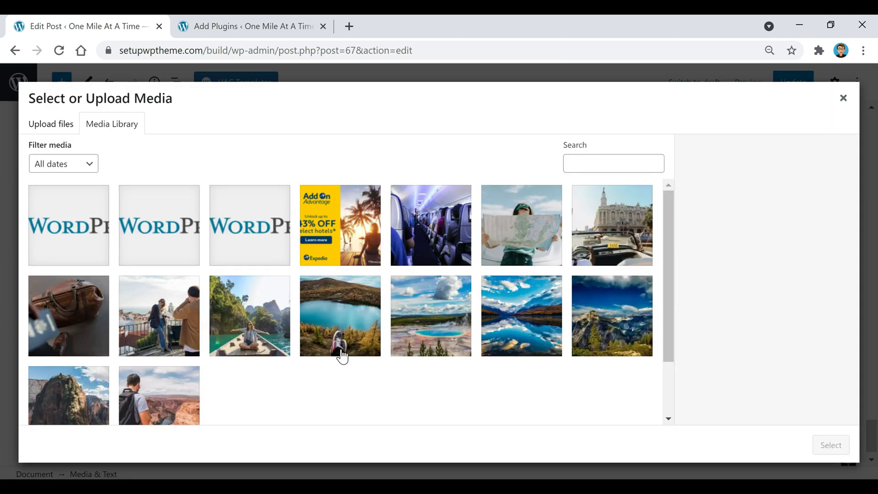
click(160, 303)
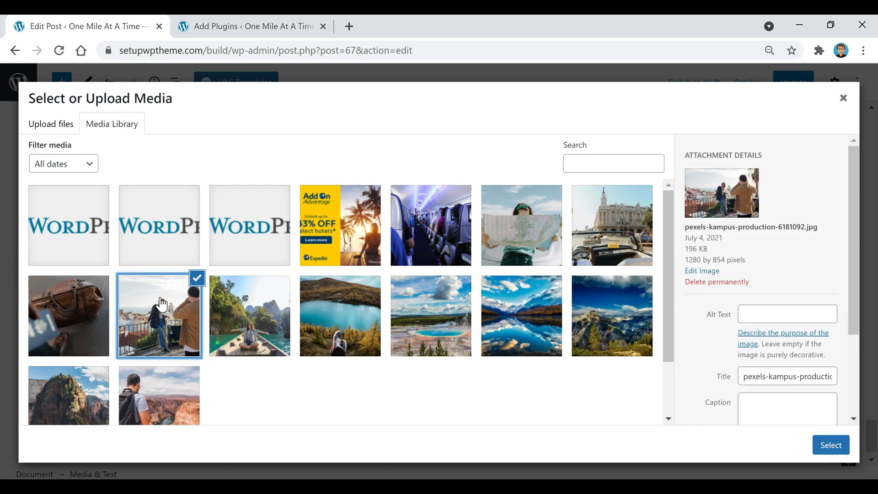
click(830, 449)
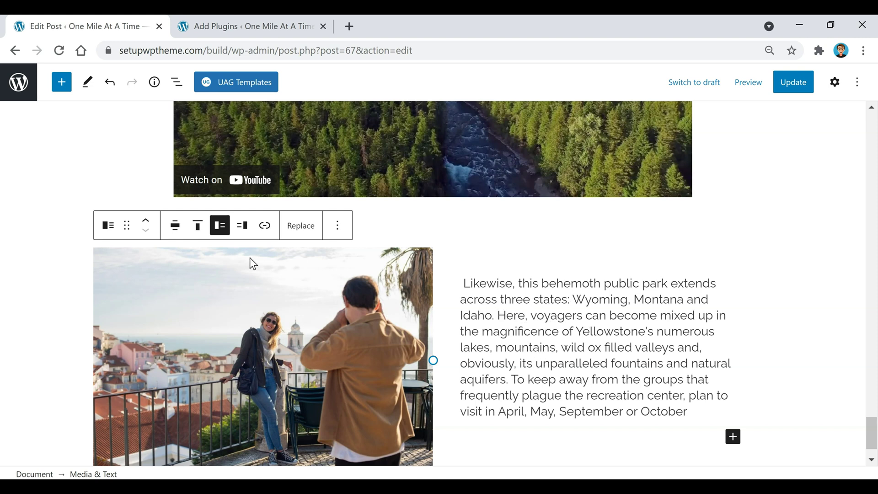
click(242, 226)
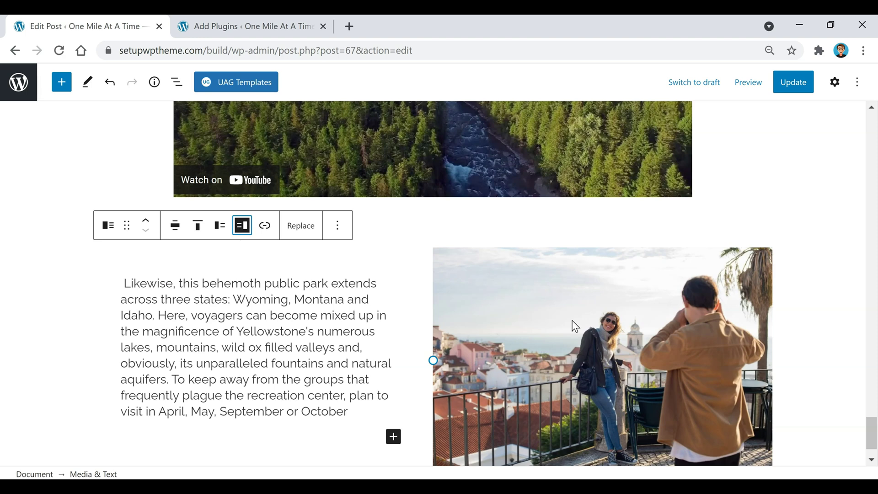
- Move the photo back left of the text, update the post, and open View Post options
click(220, 226)
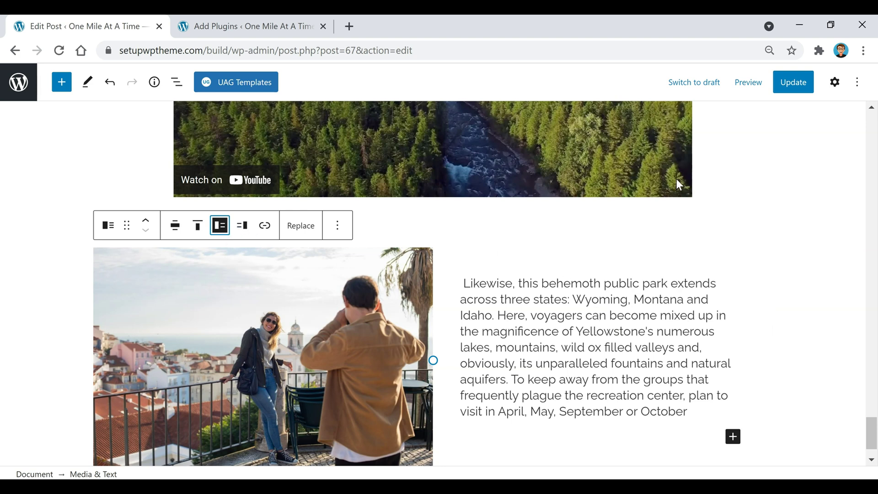
click(789, 85)
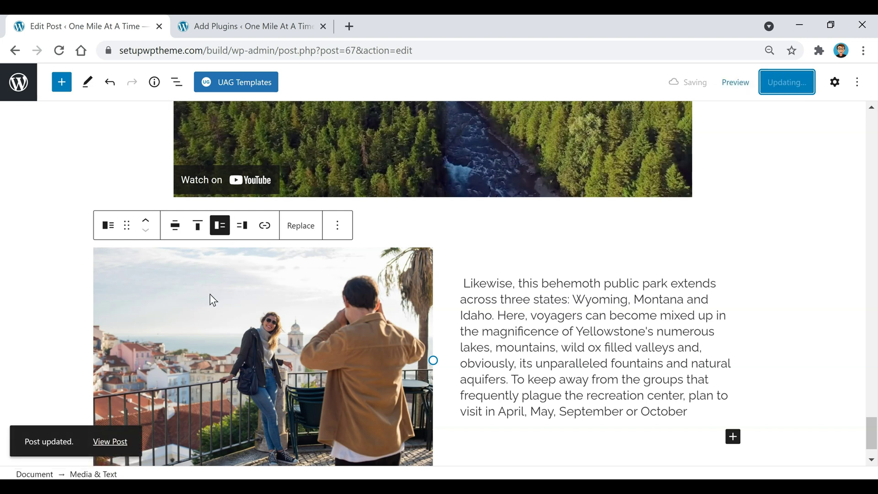
right_click(108, 442)
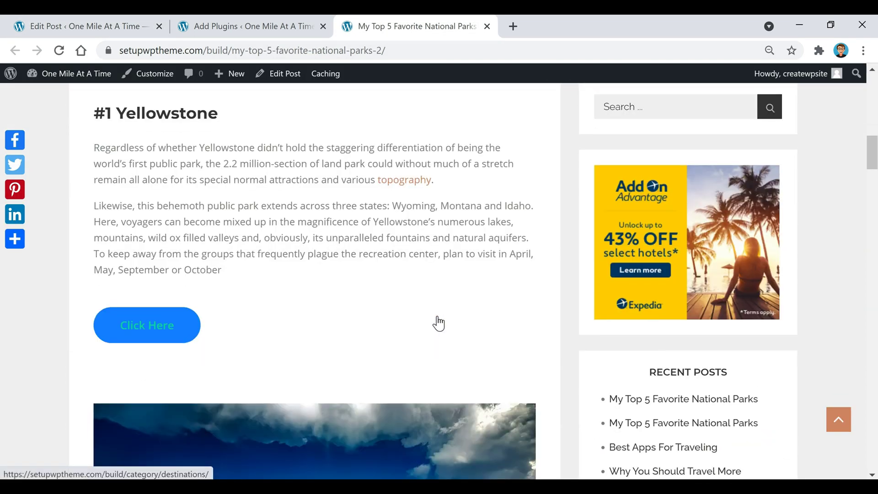
scroll(437, 320, down, 5)
scroll(437, 320, down, 5)
scroll(437, 323, down, 5)
scroll(438, 323, down, 5)
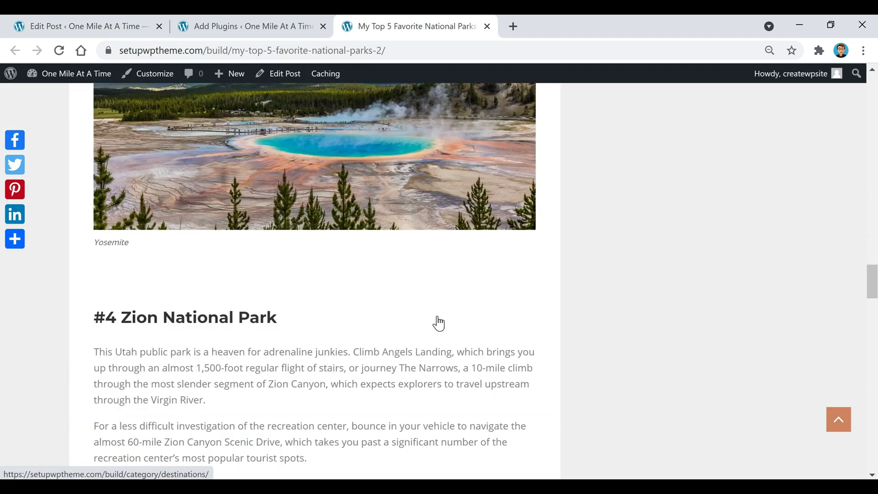
scroll(439, 323, down, 5)
scroll(438, 323, down, 5)
scroll(438, 323, down, 5)
scroll(438, 323, down, 5)
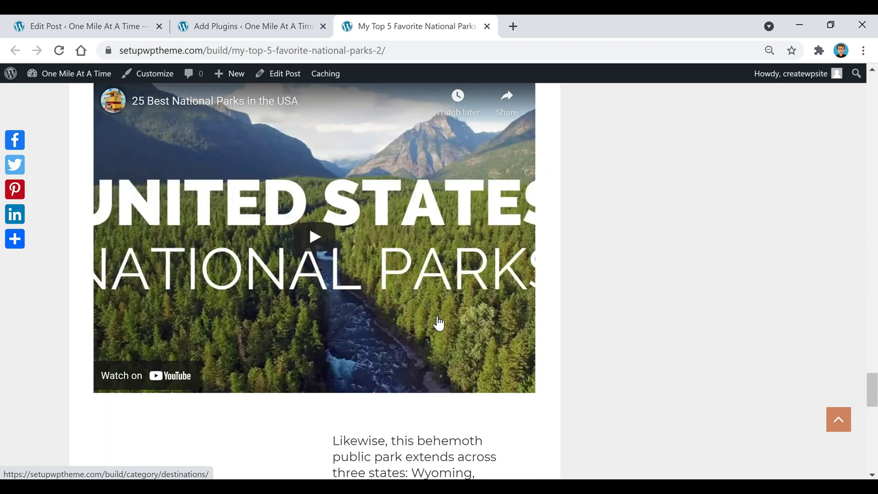
scroll(438, 320, down, 3)
scroll(438, 320, down, 1)
scroll(437, 318, down, 2)
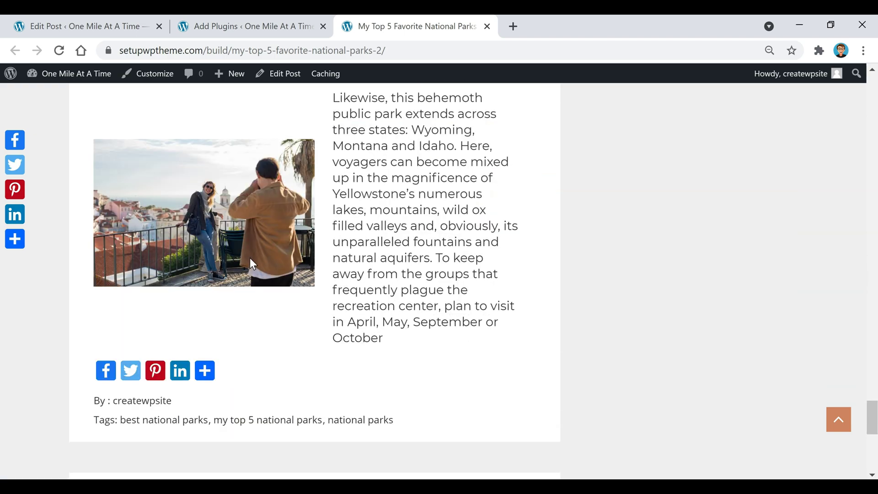
scroll(427, 288, up, 2)
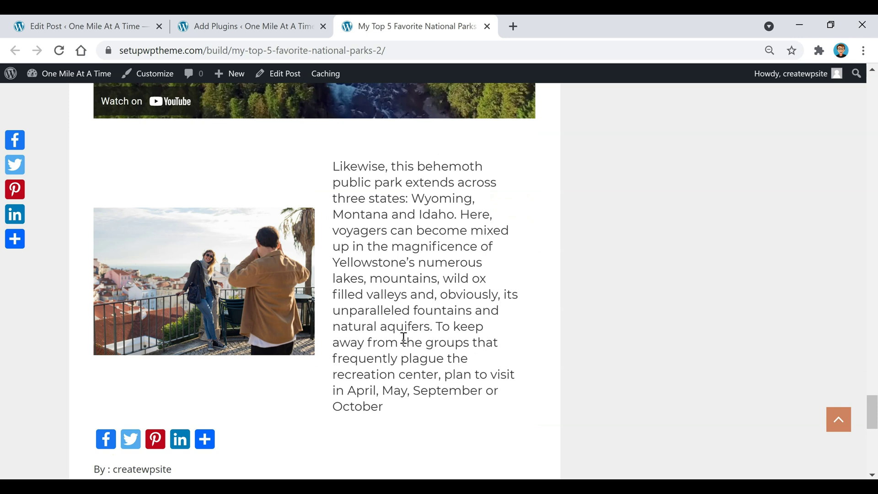